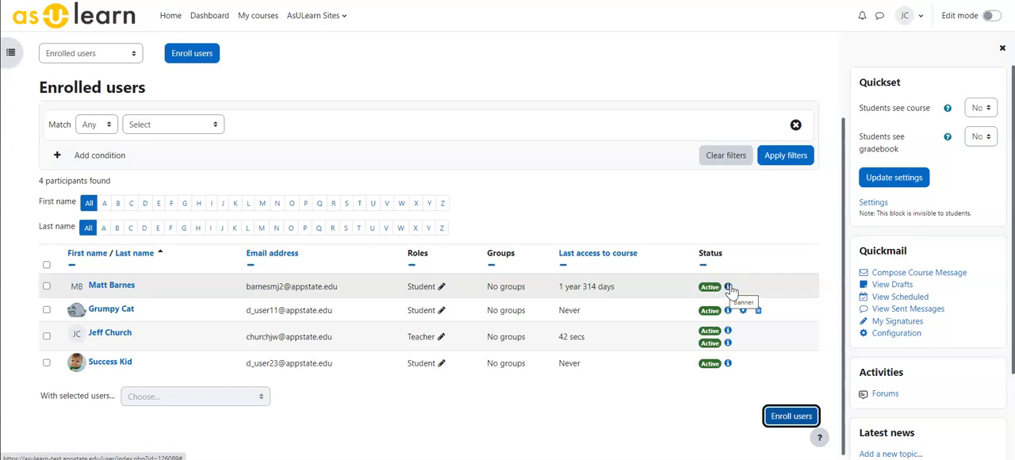
Check the enrollment method behind each participant's status in the enrolled users list
click(728, 287)
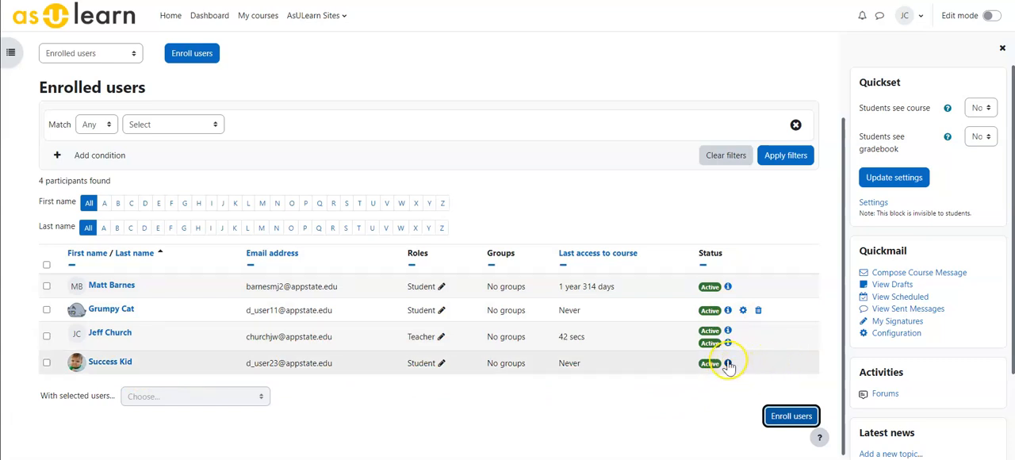
mouse_move(727, 364)
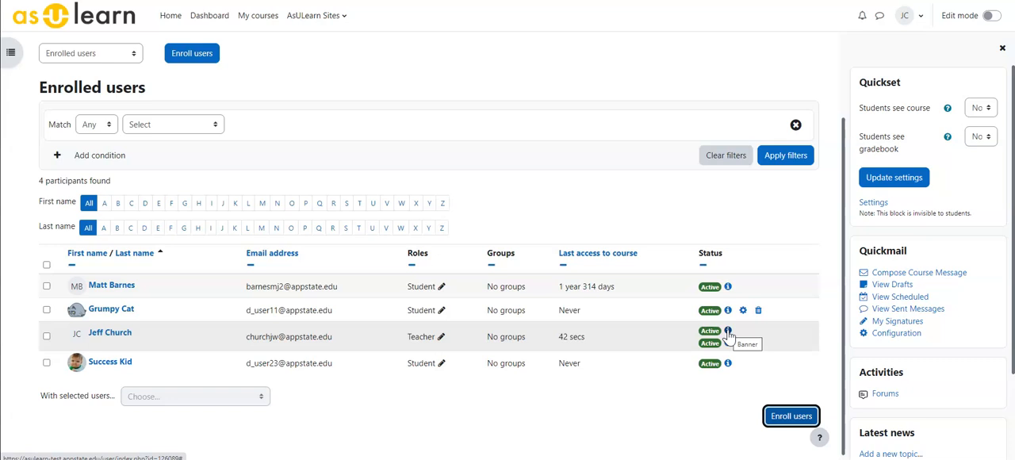
click(728, 344)
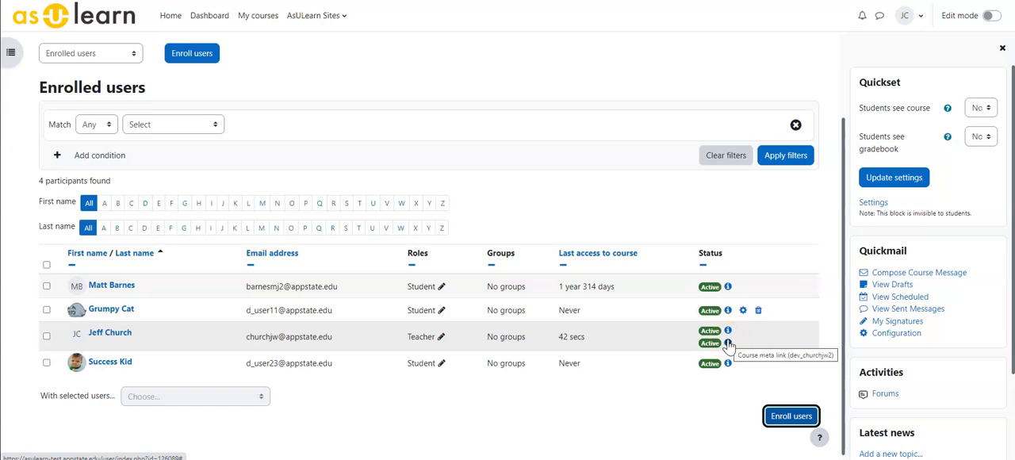
click(727, 331)
mouse_move(728, 342)
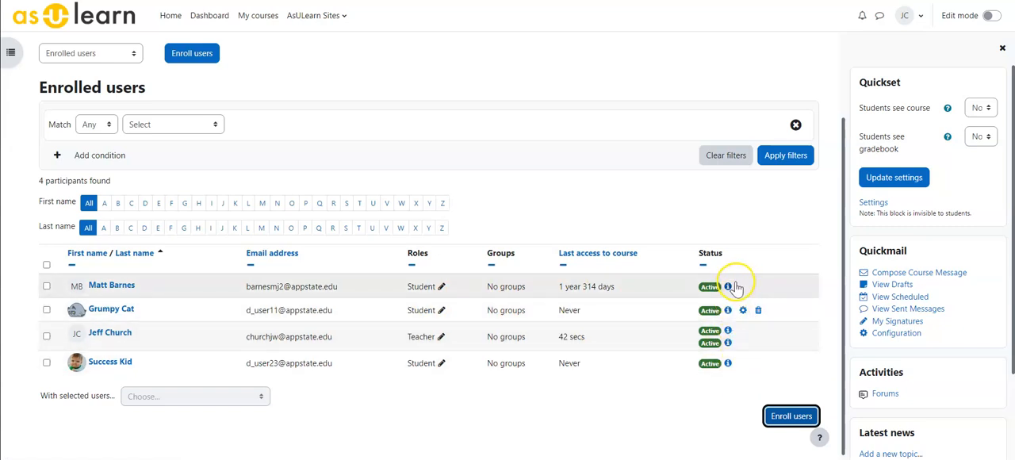
mouse_move(733, 288)
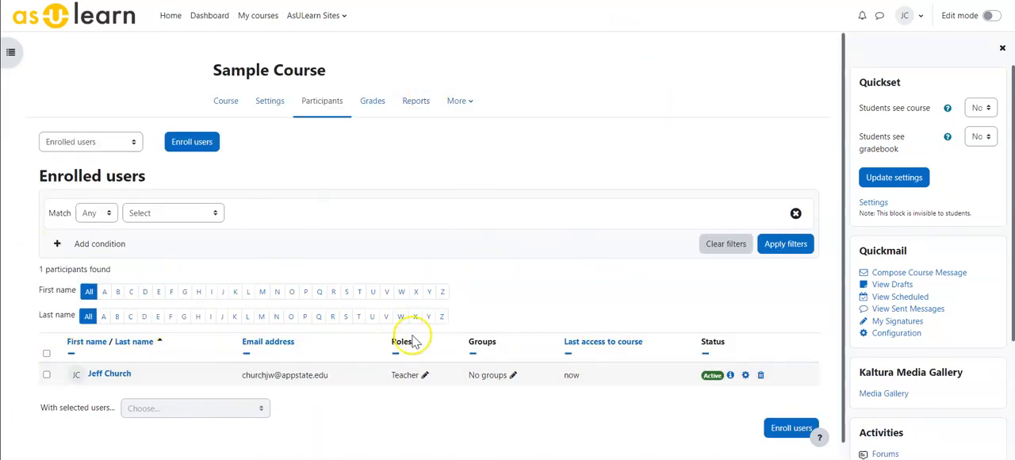
Start a manual enrollment in Sample Course and select the users d_user23 and d_user7
click(781, 428)
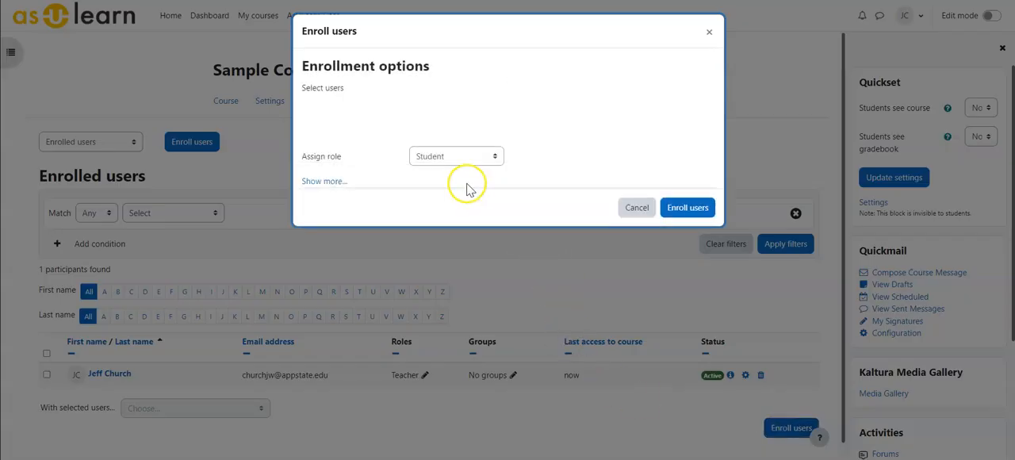
click(428, 113)
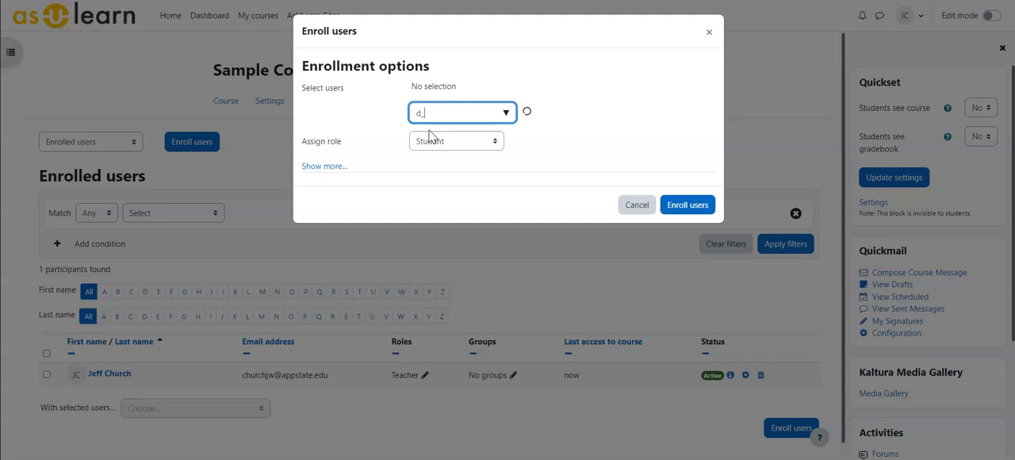
text(user23)
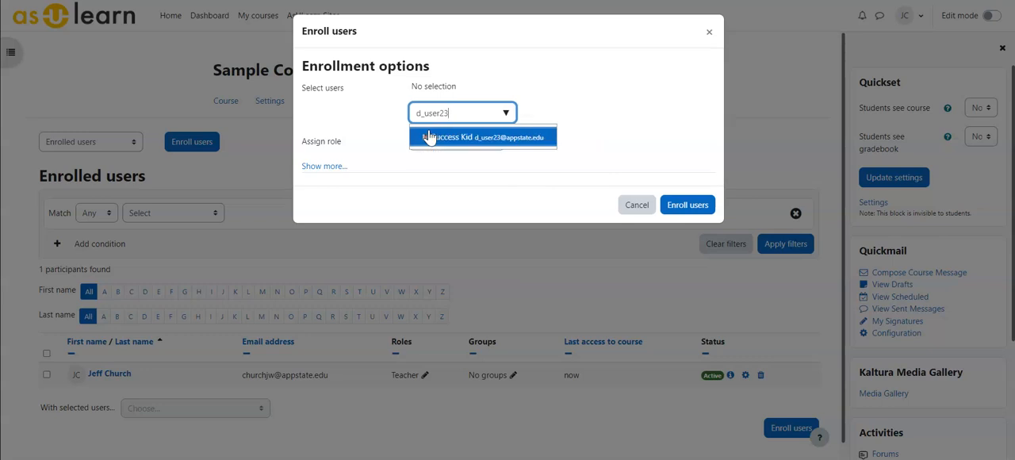
click(447, 141)
click(448, 141)
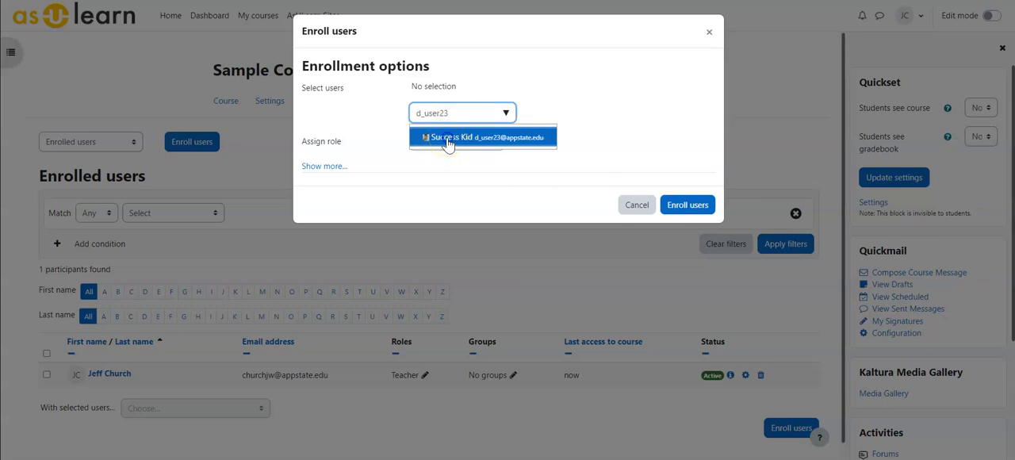
drag(463, 111, 439, 115)
text(7)
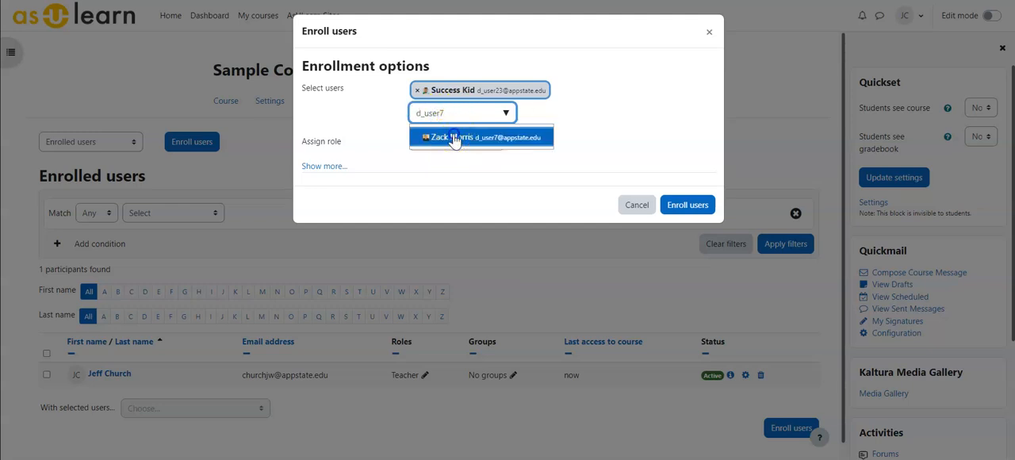
click(454, 138)
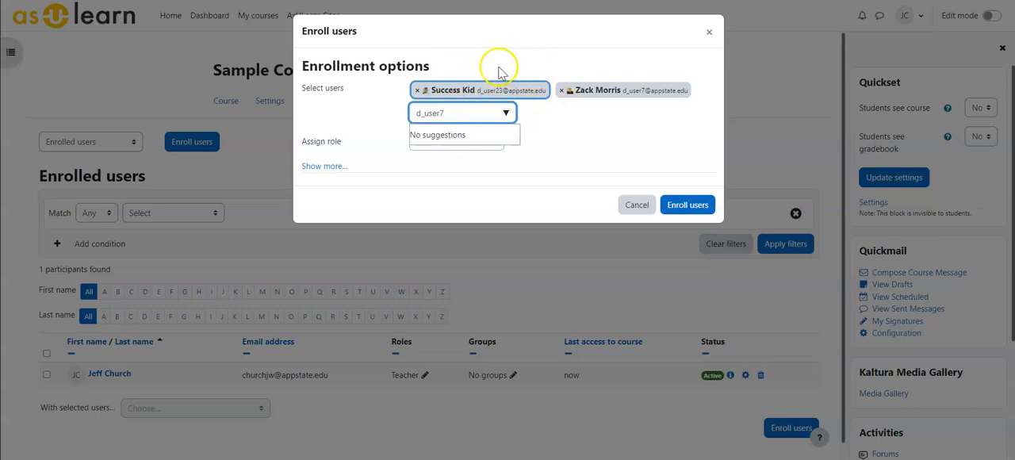
click(573, 121)
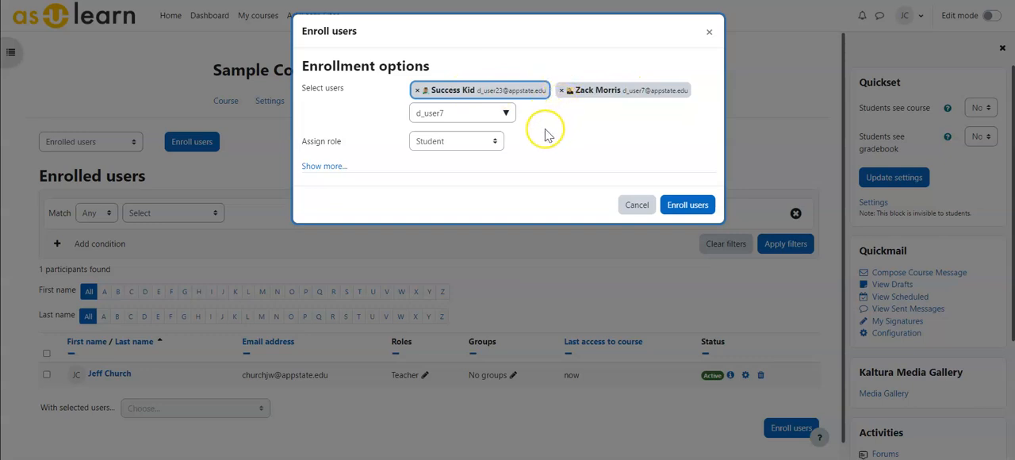
Review the roles and additional enrollment options, then enroll both selected users as Student with recovery of old grades enabled
click(455, 148)
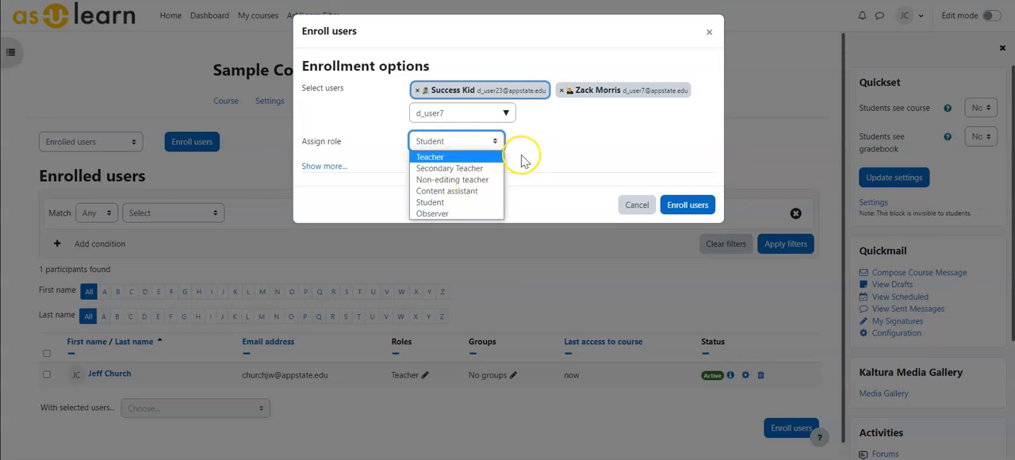
click(522, 156)
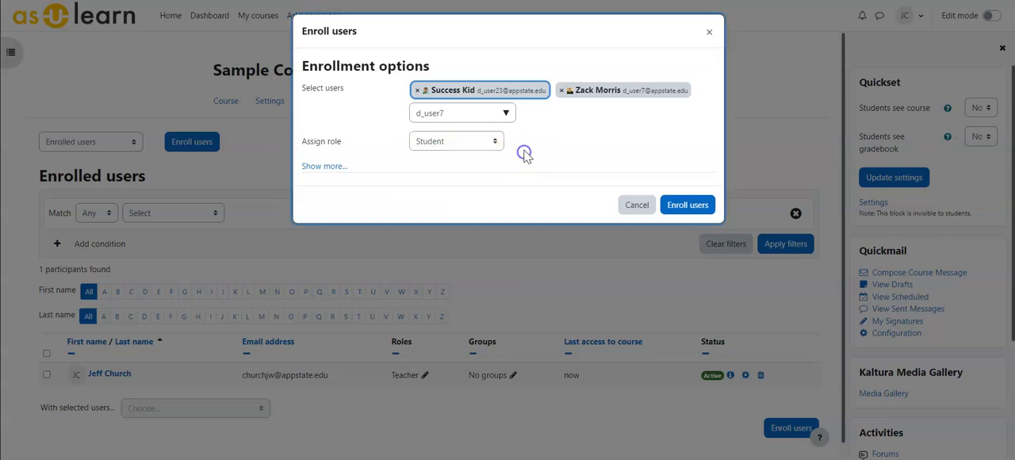
click(317, 168)
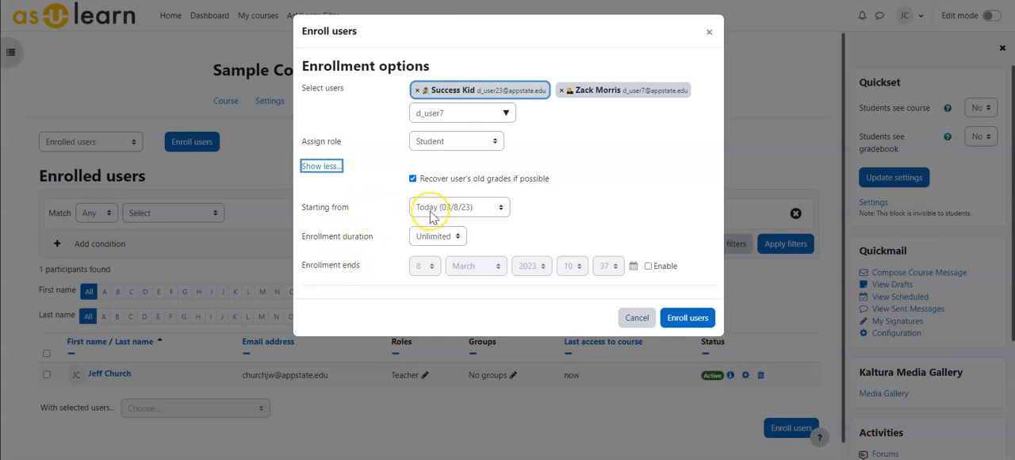
click(416, 182)
click(687, 317)
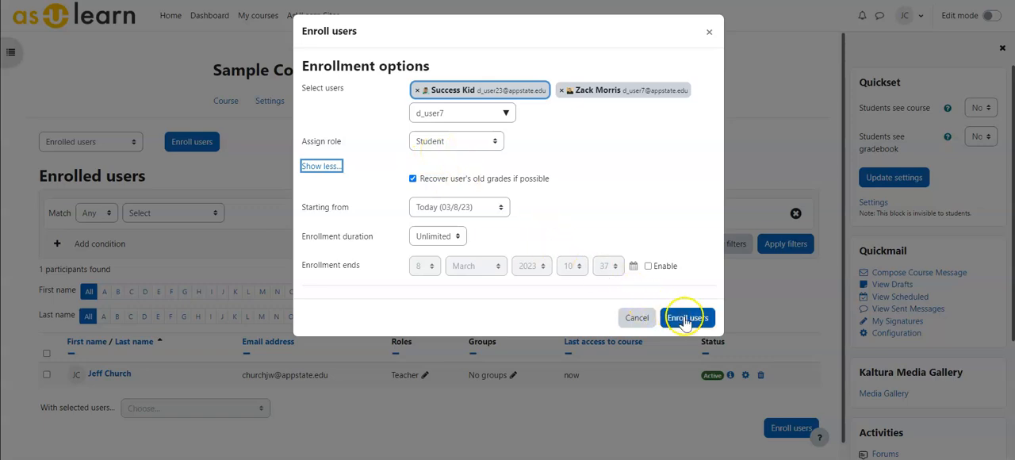
Open the Import Enrolls page for Sample Course from the participants page
scroll(238, 269, down, 1)
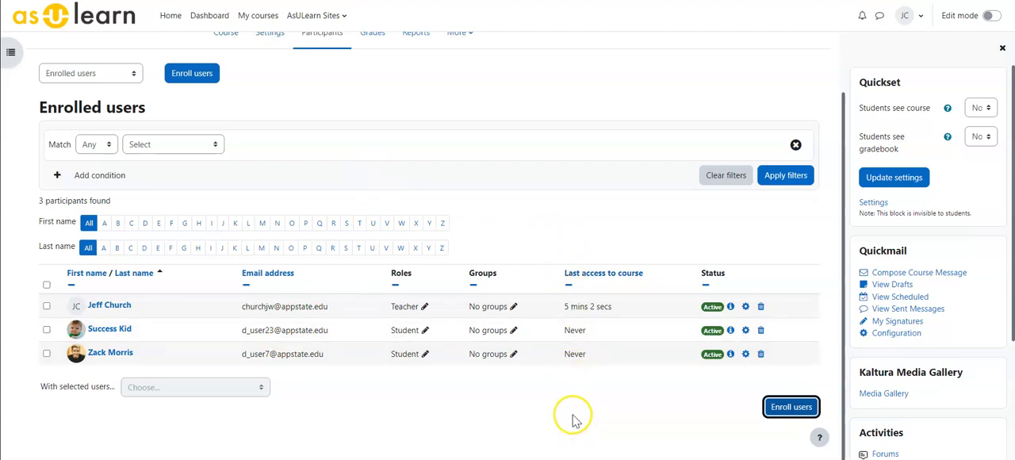
click(114, 74)
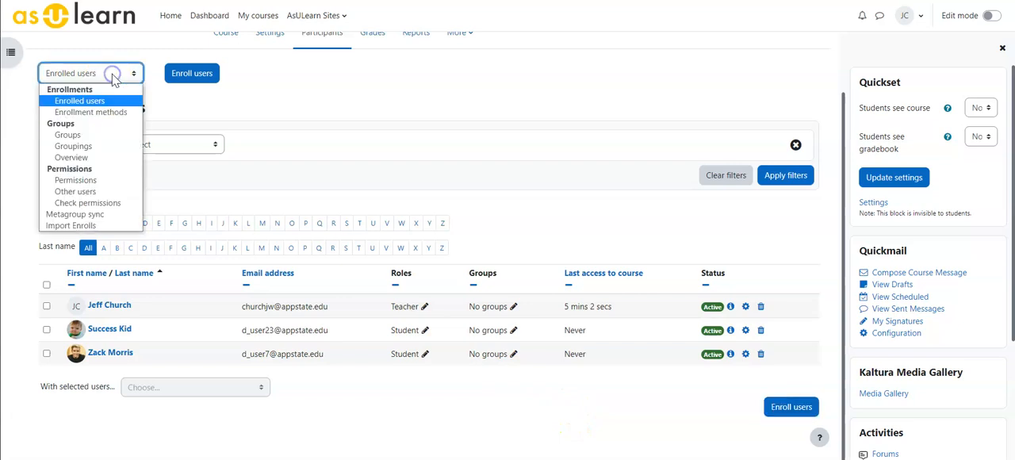
click(84, 229)
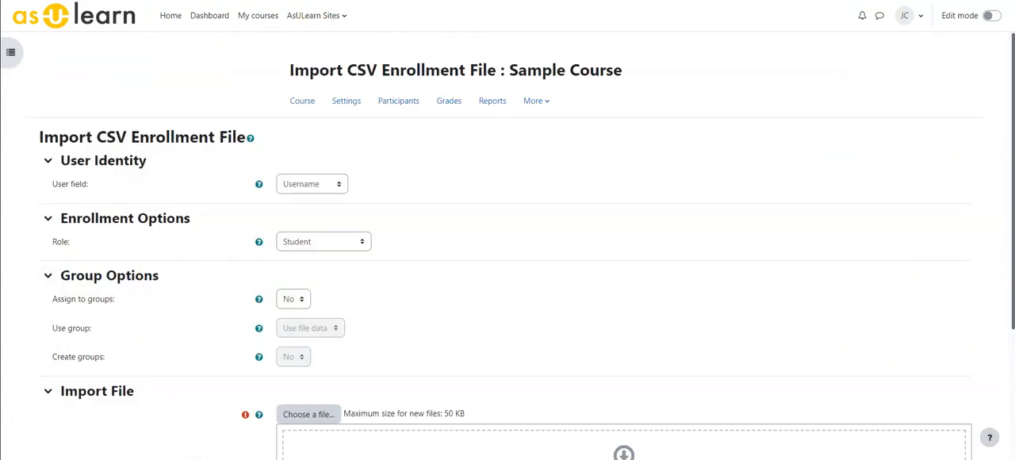
Examine the one-per-line e-mail addresses in students.txt in Notepad, including the last entry, and close the file
drag(191, 99, 389, 107)
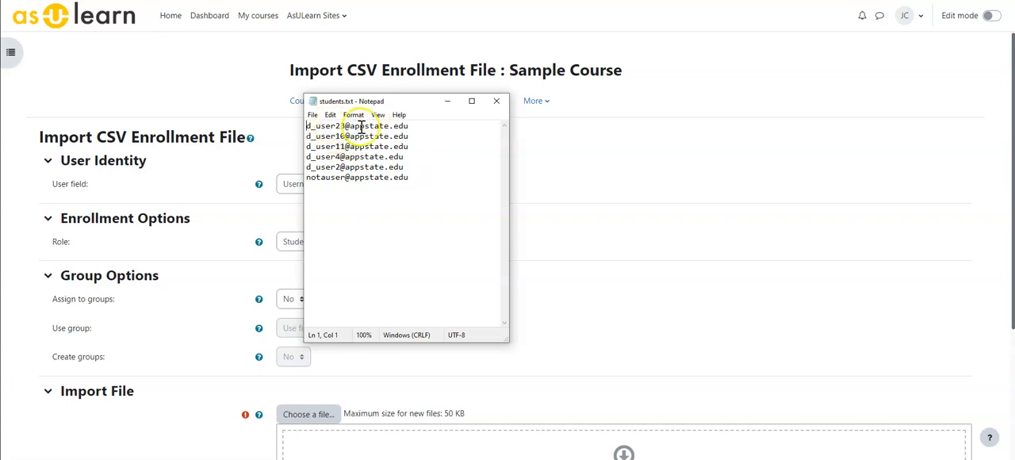
drag(410, 125, 303, 123)
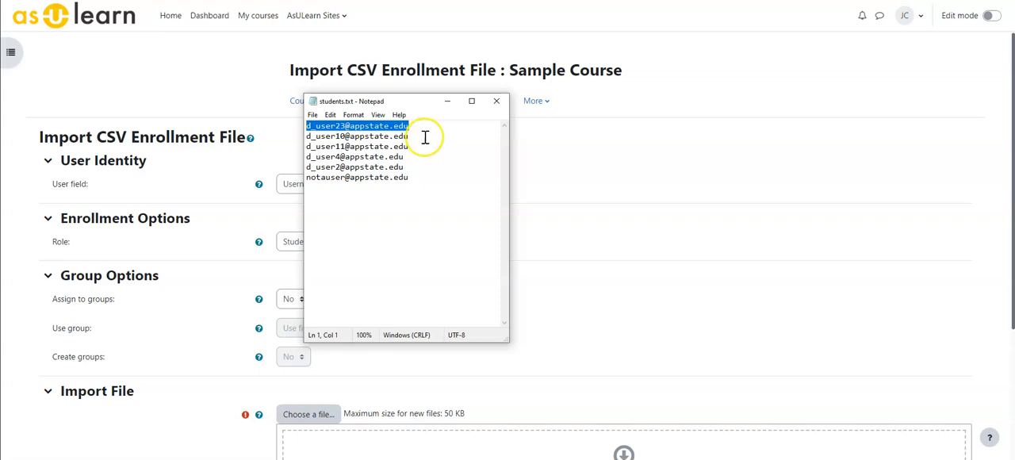
drag(412, 181, 311, 181)
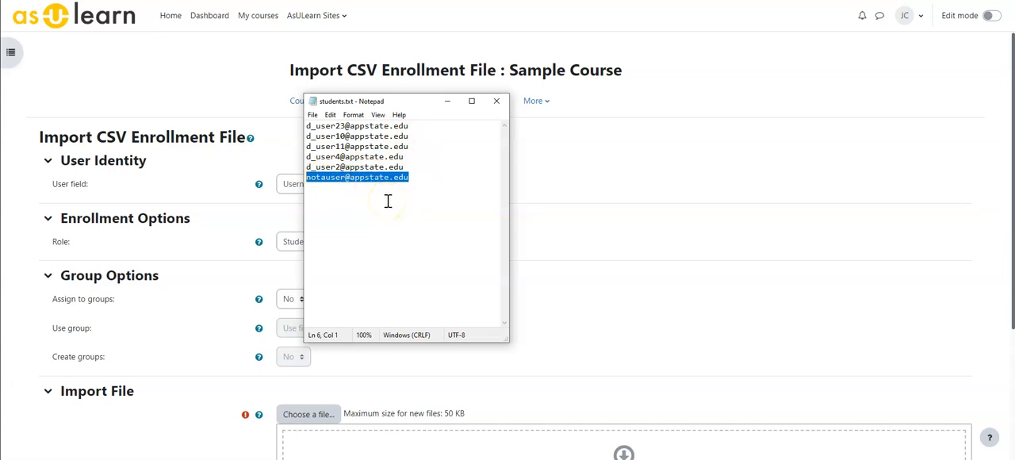
click(495, 103)
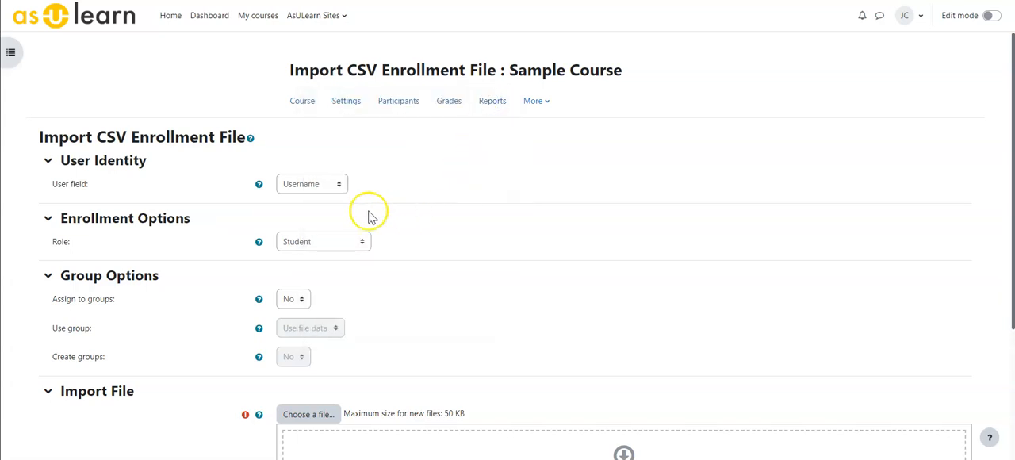
Import students.txt as the enrollment file with the user field set to Email address, and continue past the import report
click(281, 184)
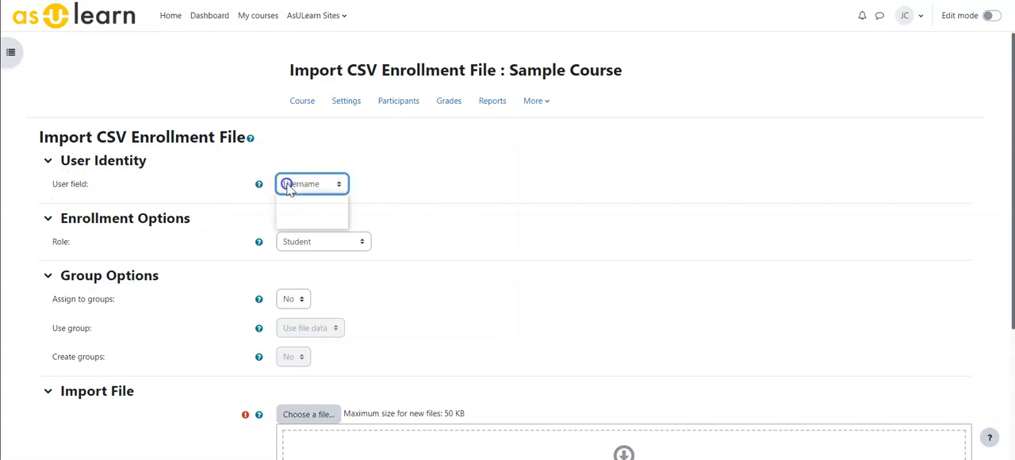
click(305, 214)
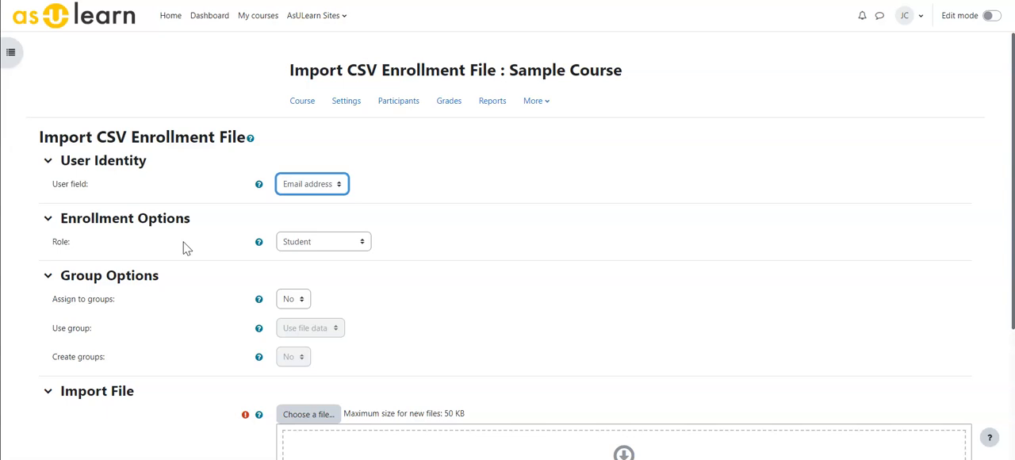
scroll(184, 248, down, 2)
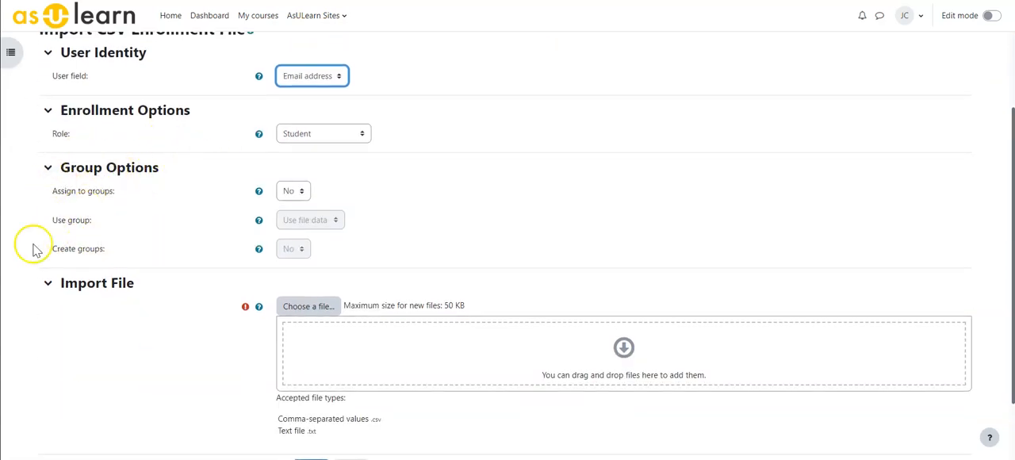
drag(61, 188, 305, 337)
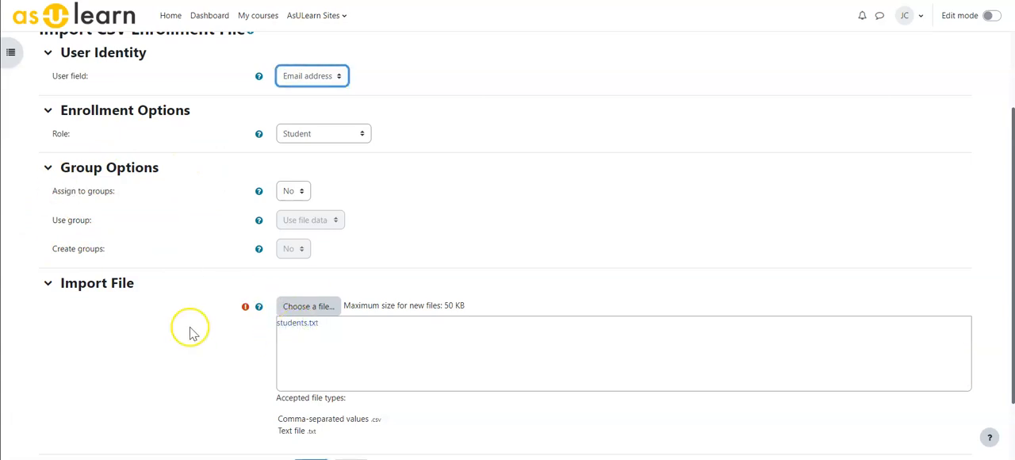
scroll(190, 340, down, 1)
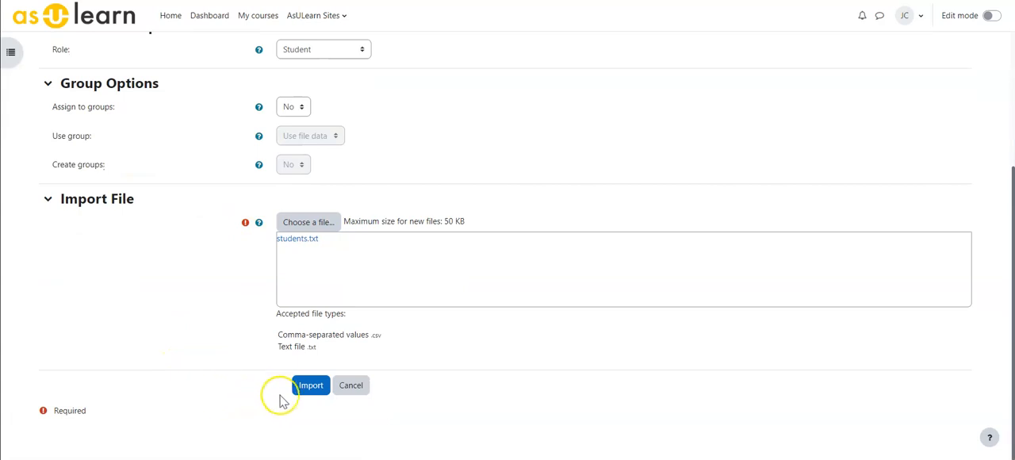
click(305, 384)
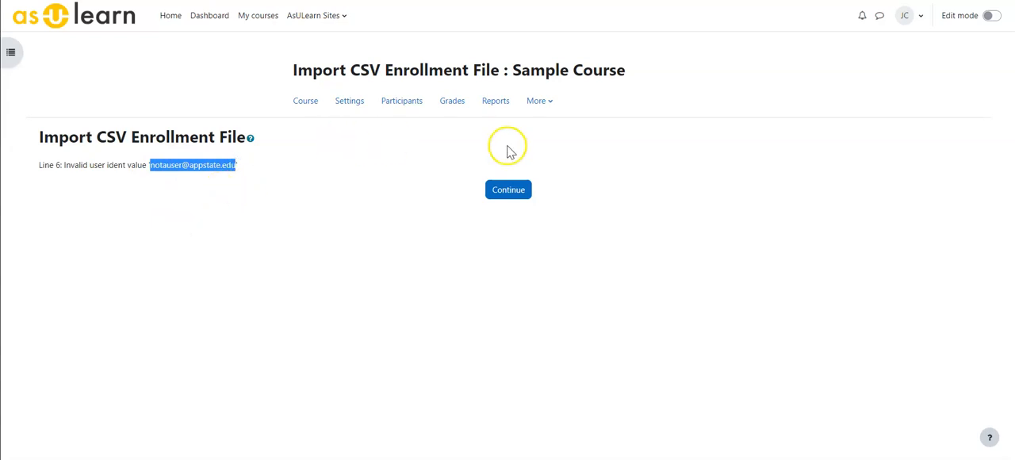
click(508, 193)
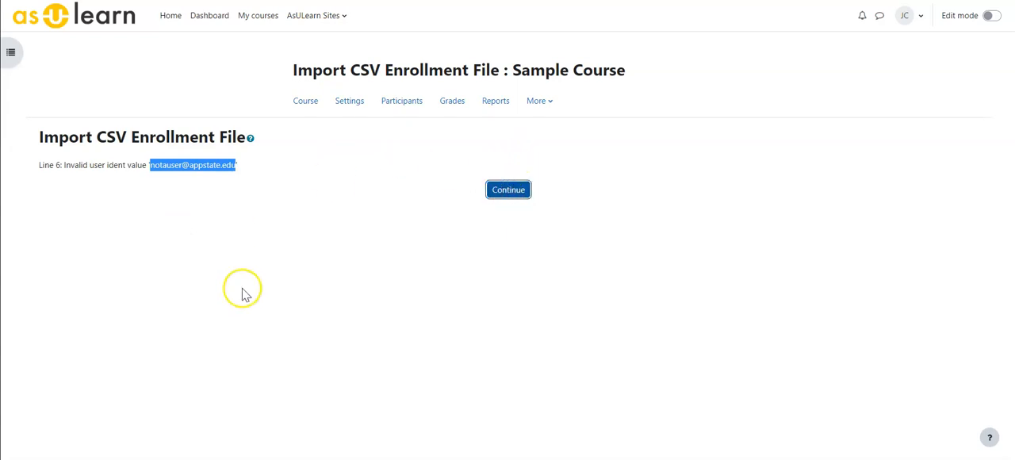
Filter the participants by first-name initial G and by last-name initial C, resetting each filter to All
scroll(267, 262, down, 3)
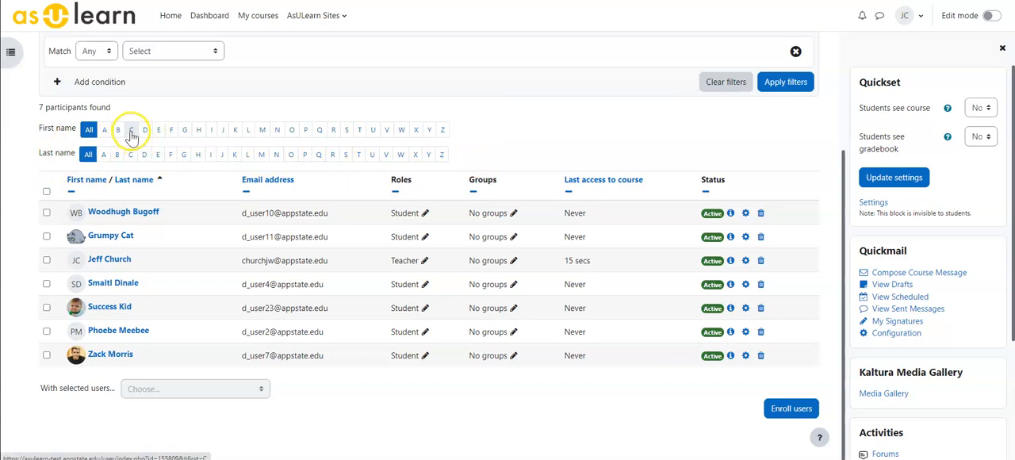
click(184, 129)
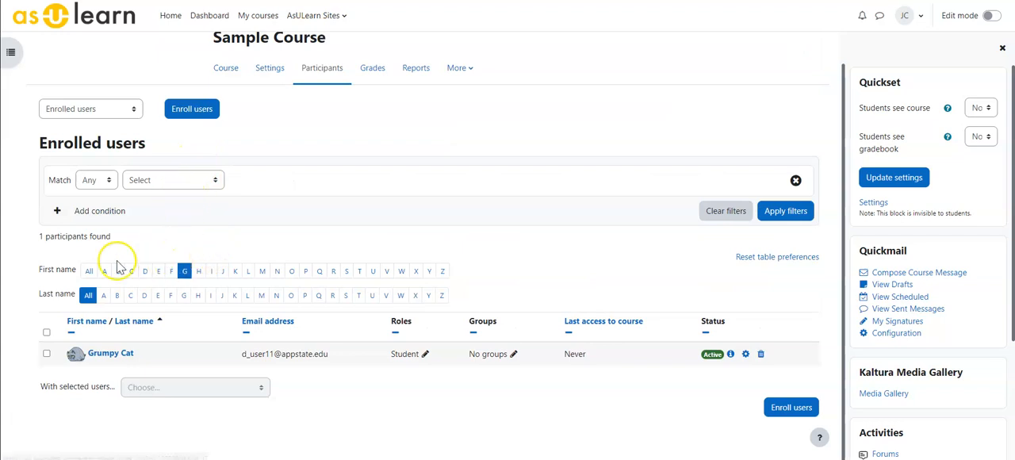
click(88, 270)
scroll(202, 198, down, 1)
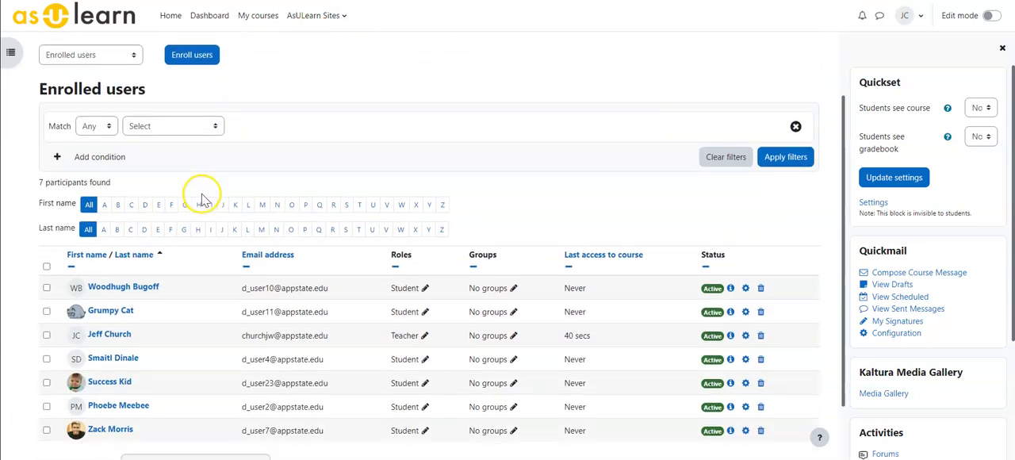
click(126, 230)
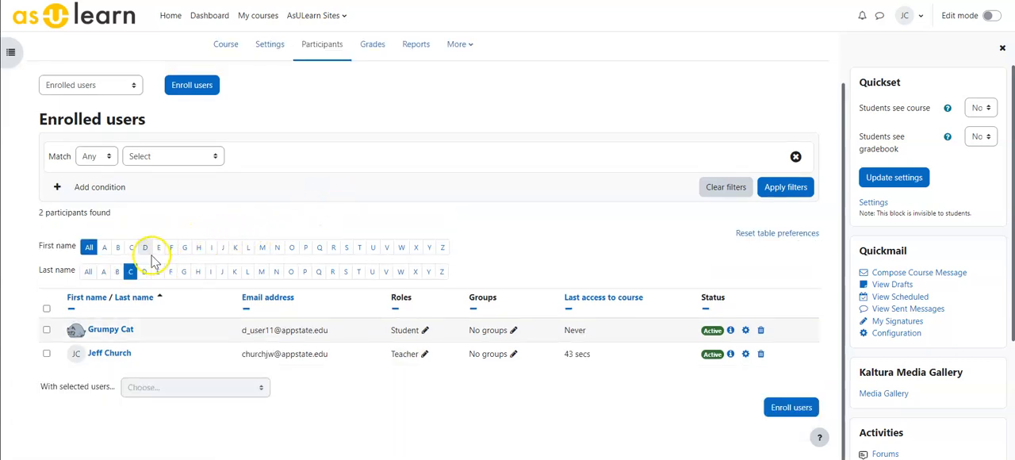
click(88, 271)
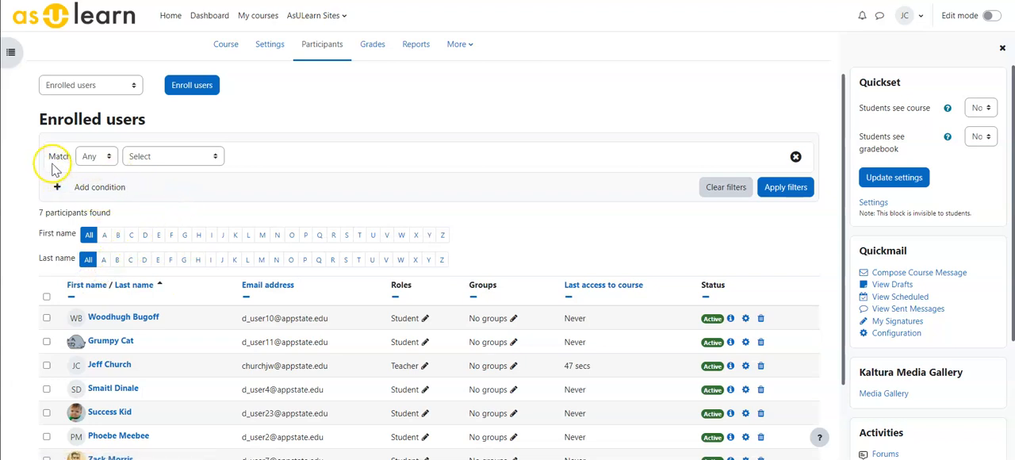
Examine the match options and the available filter conditions for the enrolled users without applying any
click(99, 158)
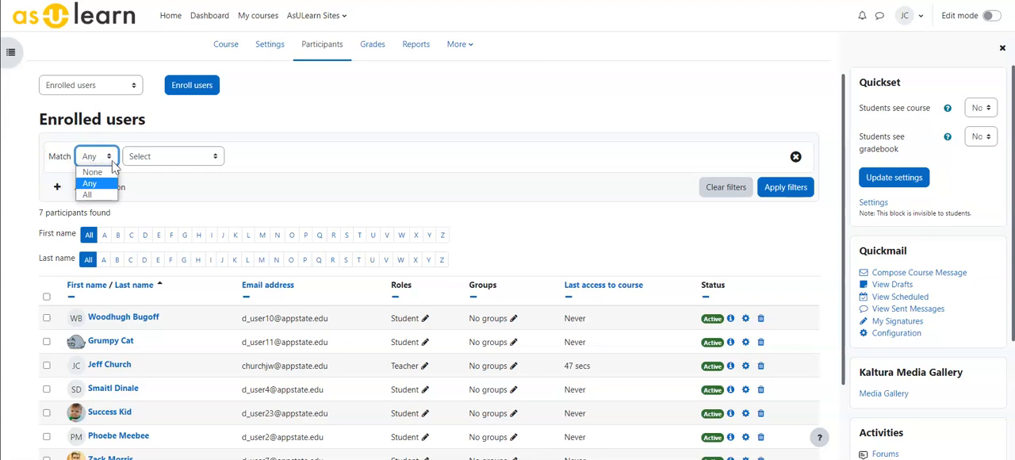
click(161, 152)
click(163, 154)
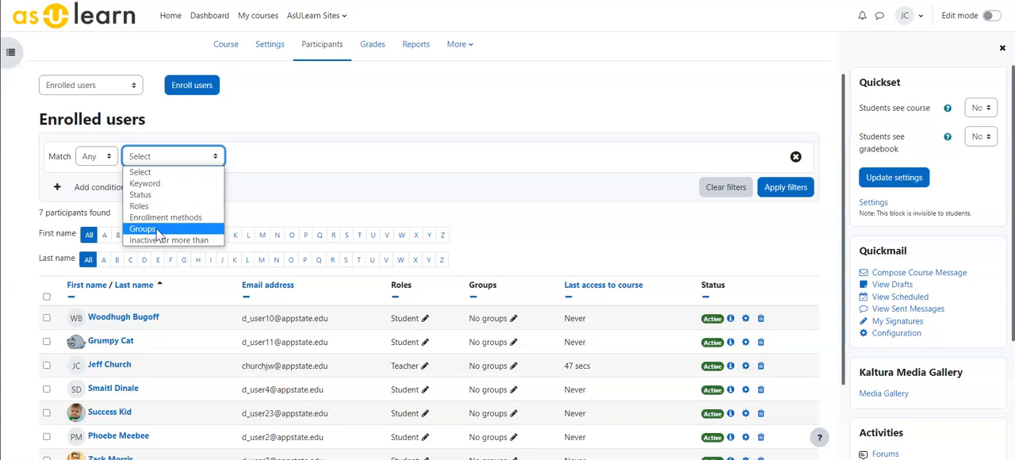
click(278, 157)
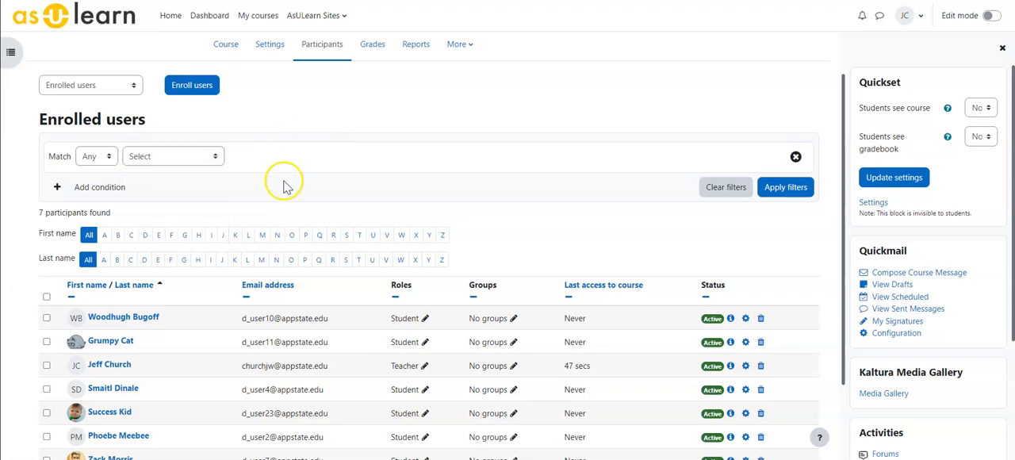
scroll(286, 184, down, 1)
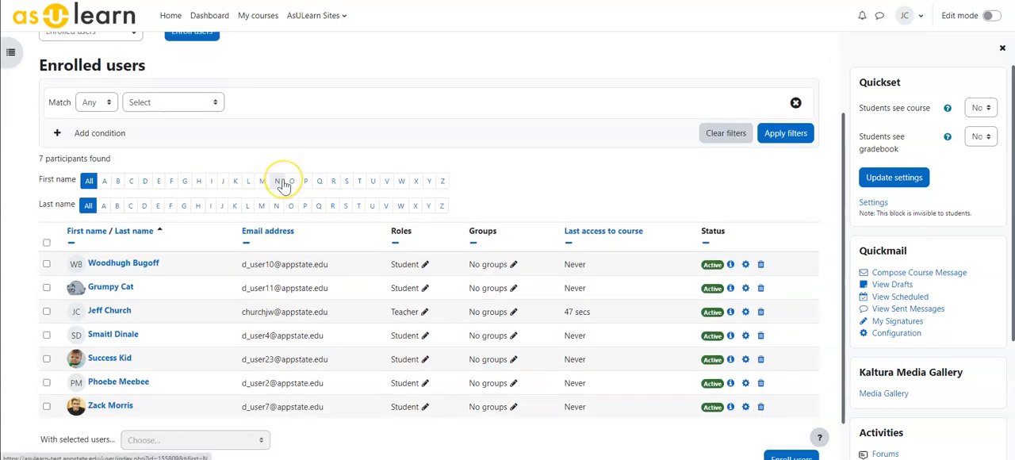